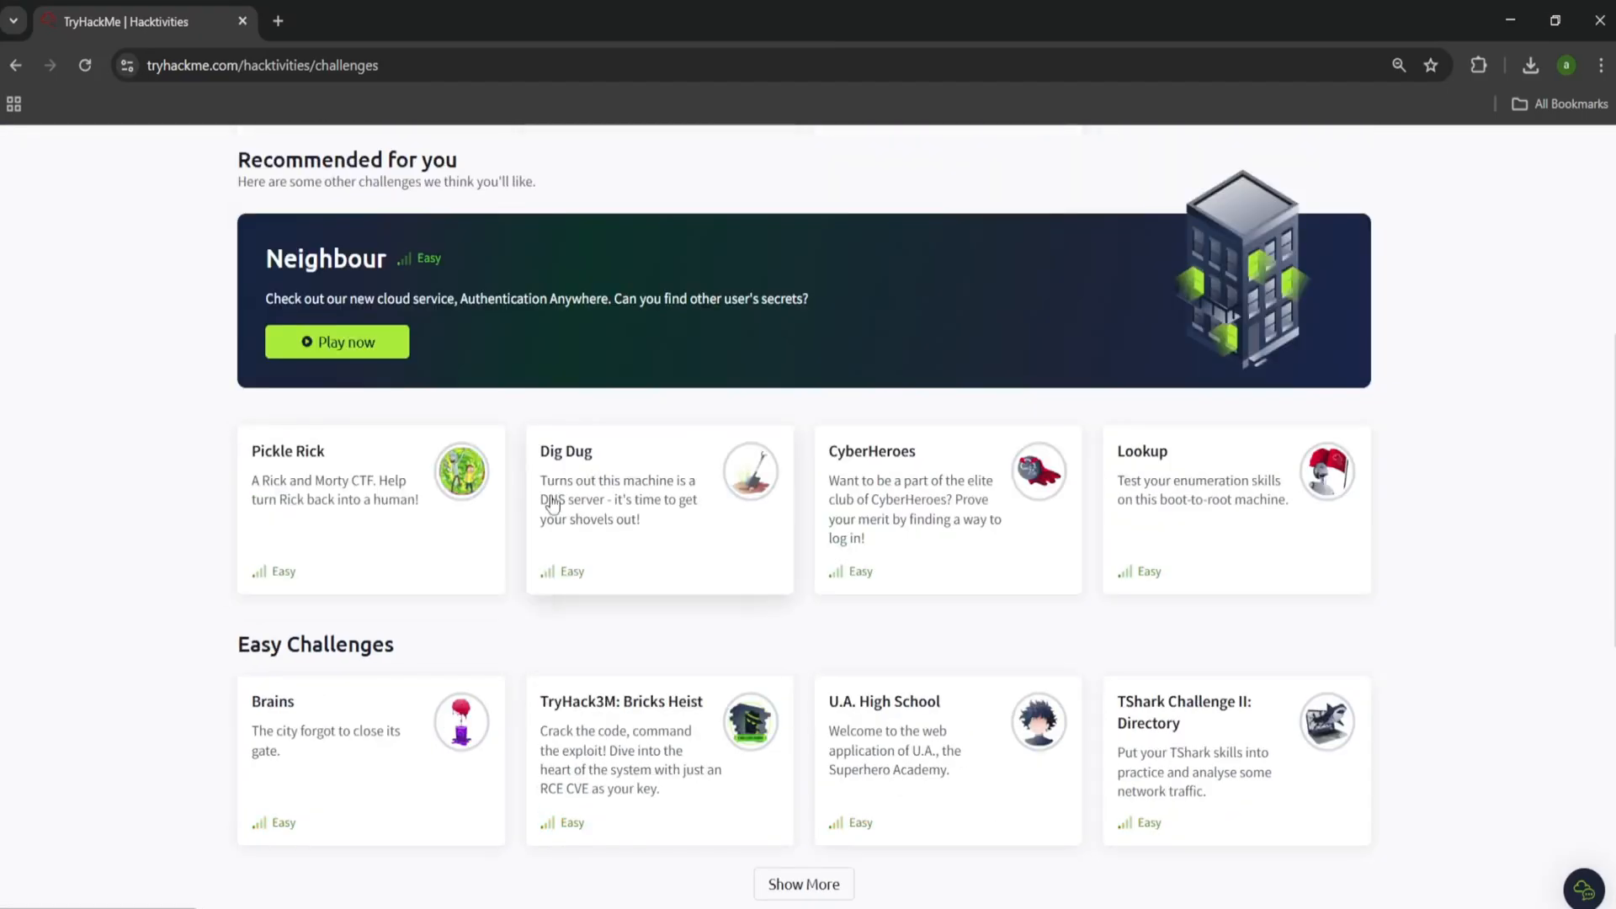
pyautogui.scroll(-2, 568, 493)
pyautogui.scroll(-4, 585, 479)
pyautogui.scroll(3, 585, 479)
# Step: Browse the Learn section through Learning Paths, SOC Simulator and finally the Modules listing
pyautogui.click(268, 367)
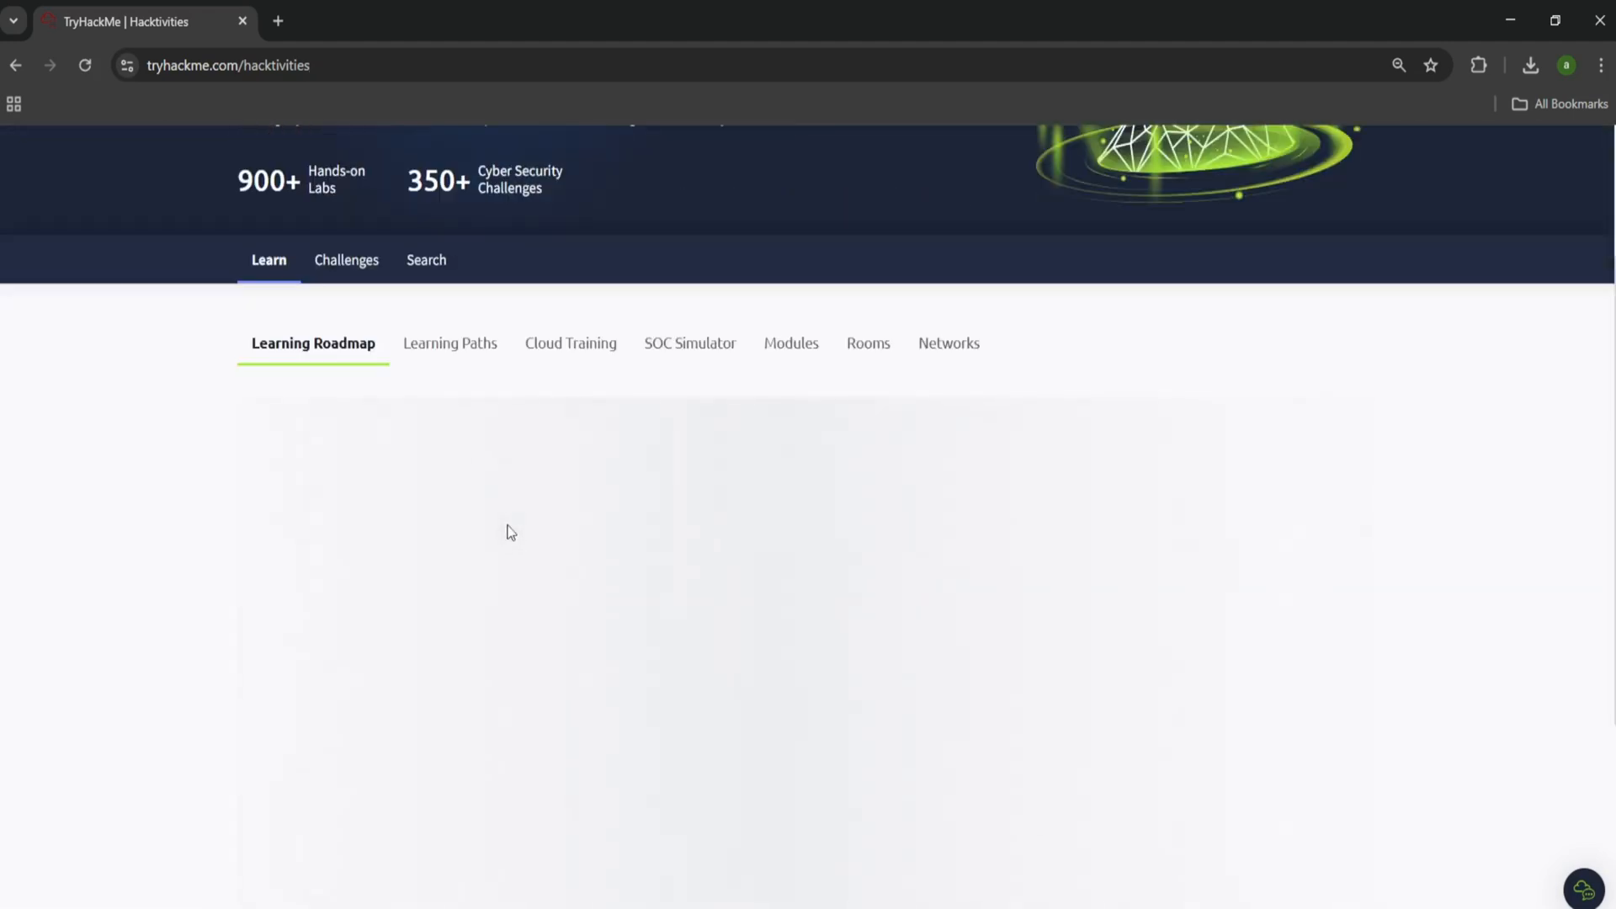
pyautogui.scroll(-3, 653, 607)
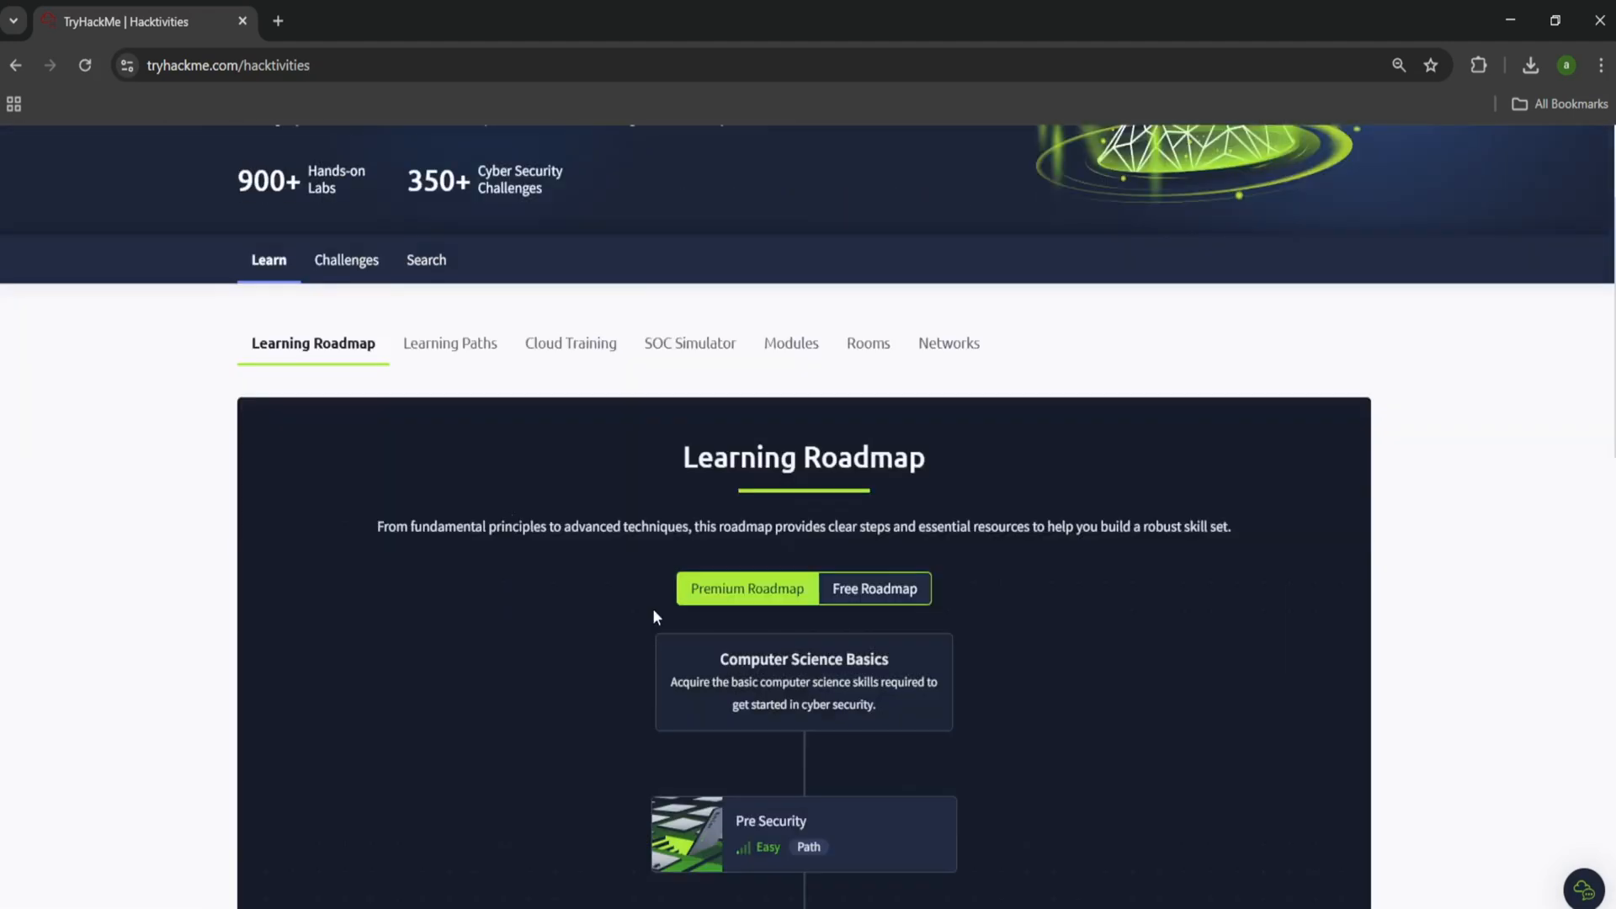
pyautogui.scroll(-5, 653, 608)
pyautogui.scroll(-5, 654, 608)
pyautogui.scroll(8, 688, 721)
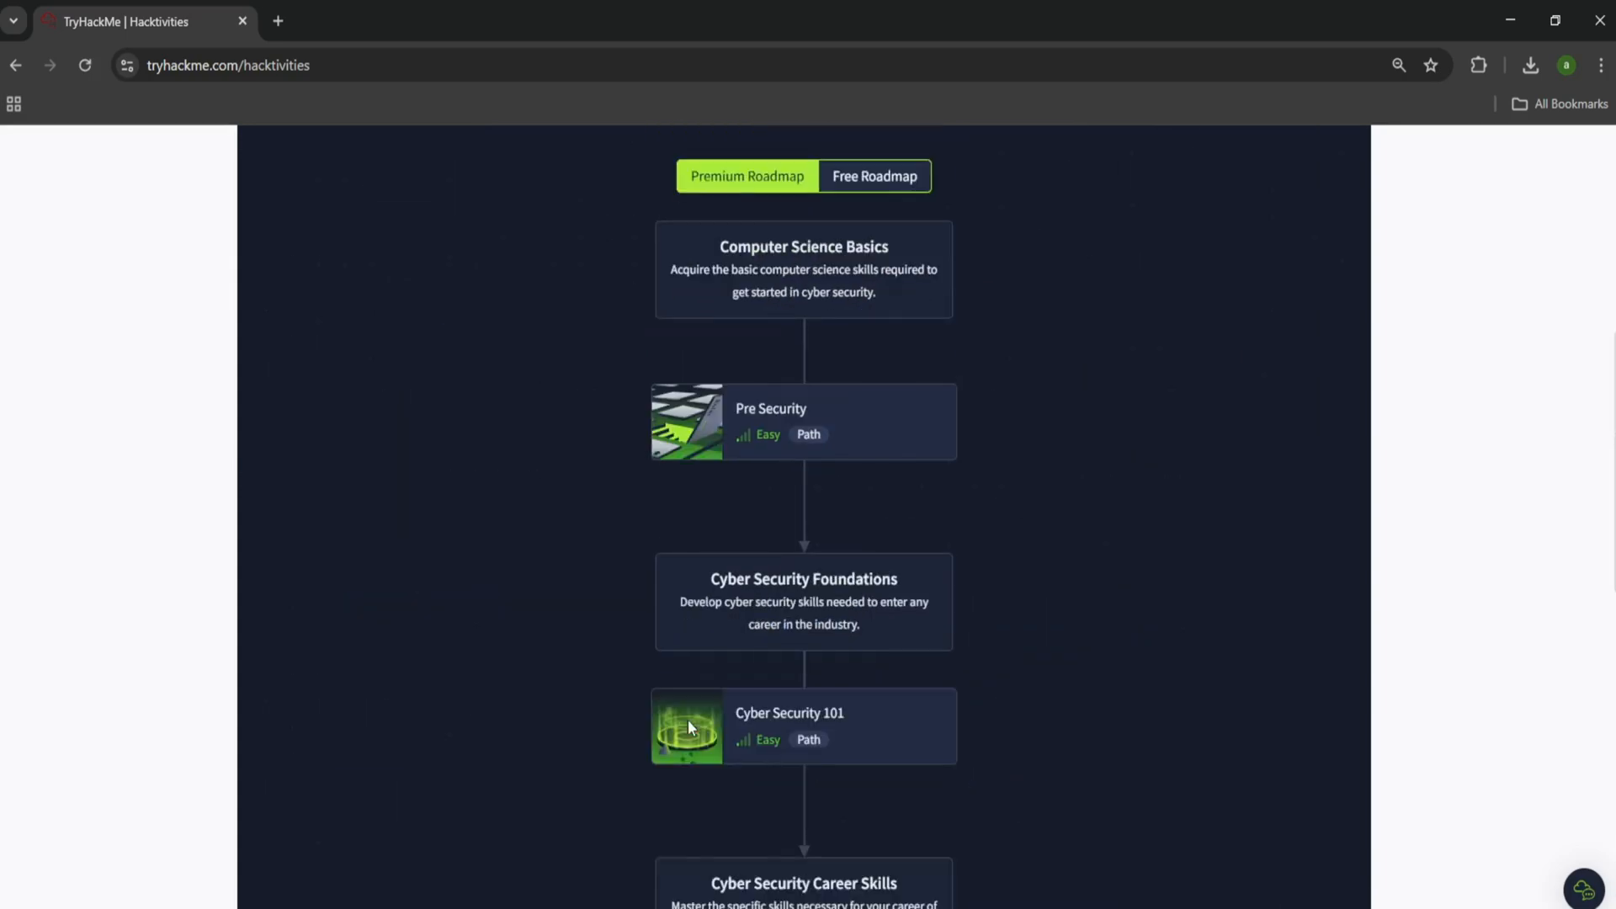
pyautogui.click(447, 445)
pyautogui.scroll(-8, 606, 541)
pyautogui.scroll(10, 607, 541)
pyautogui.click(741, 548)
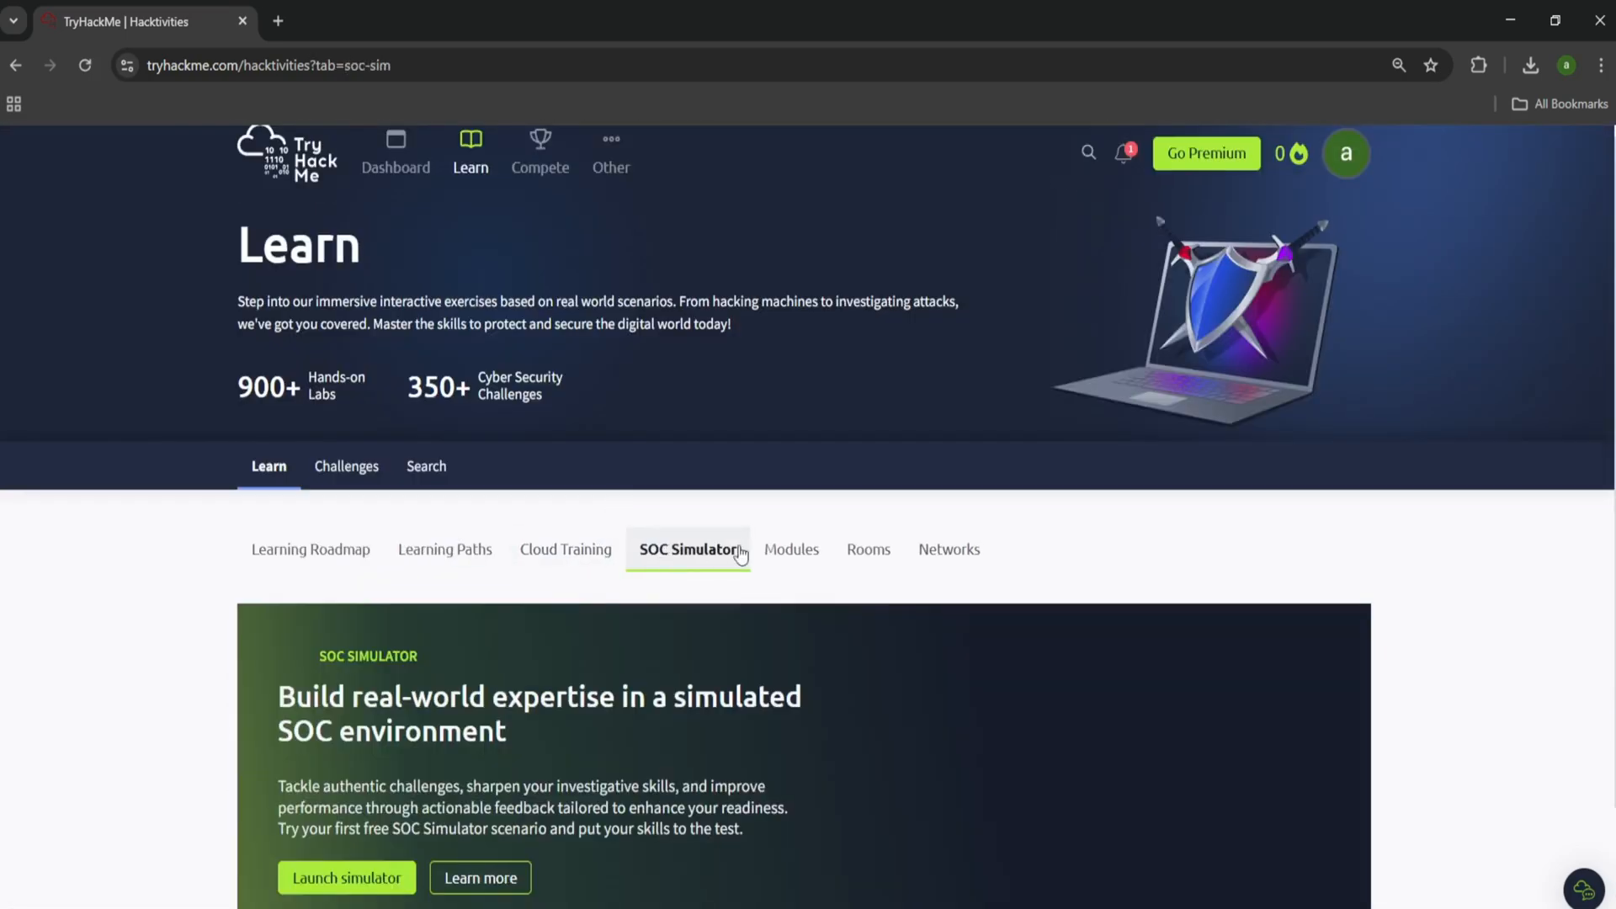
pyautogui.click(792, 548)
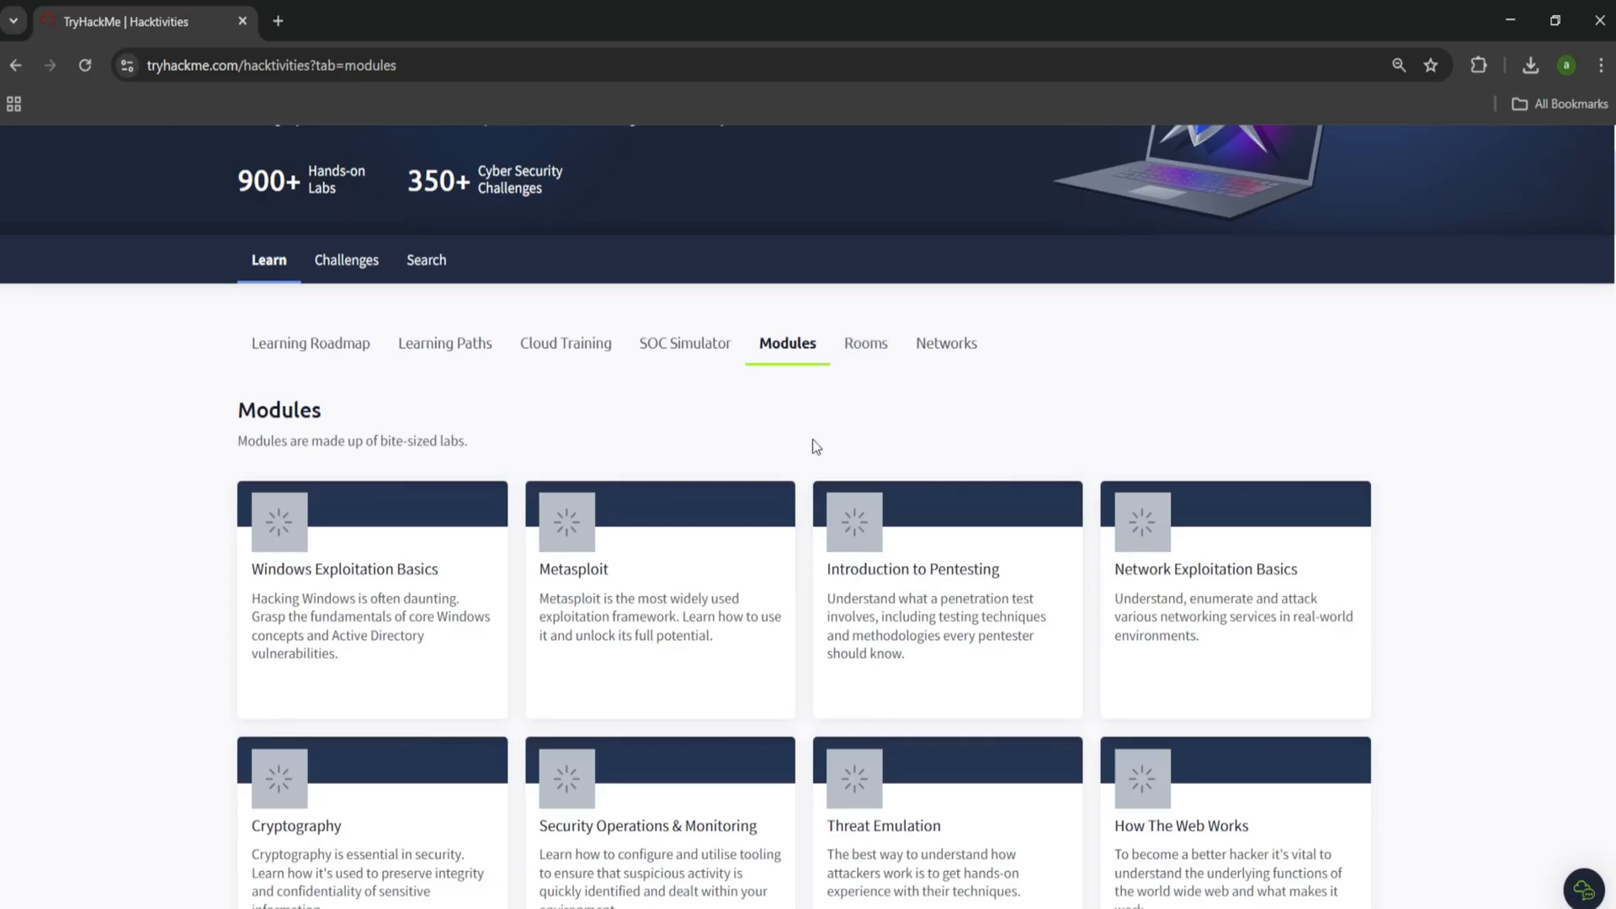